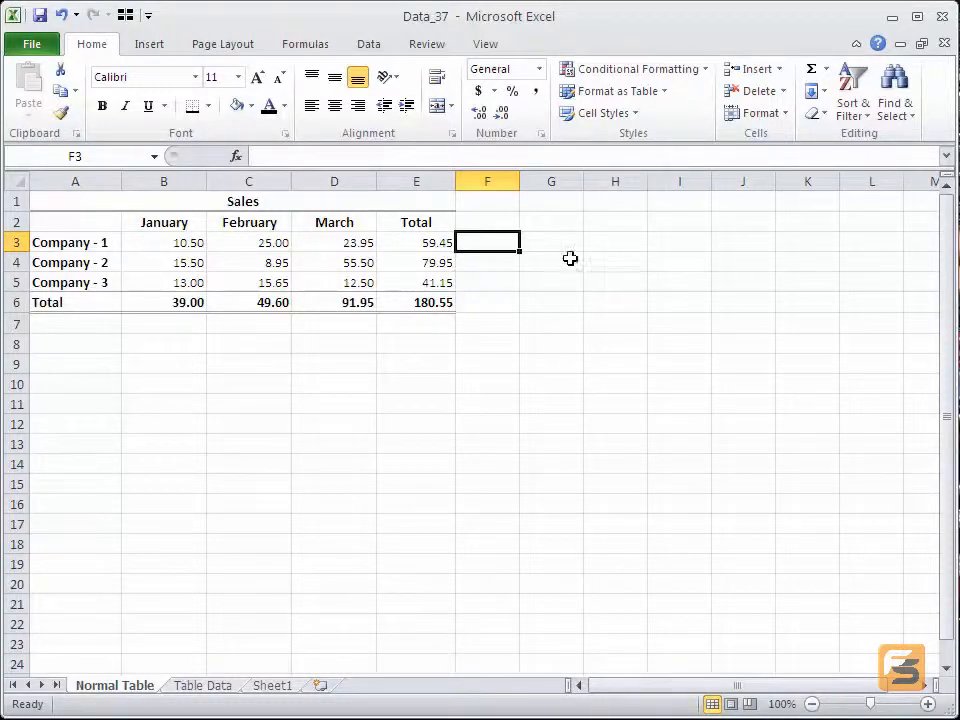
Protect the Normal Table sheet without a password, keeping the default permissions to select locked and unlocked cells
click(428, 46)
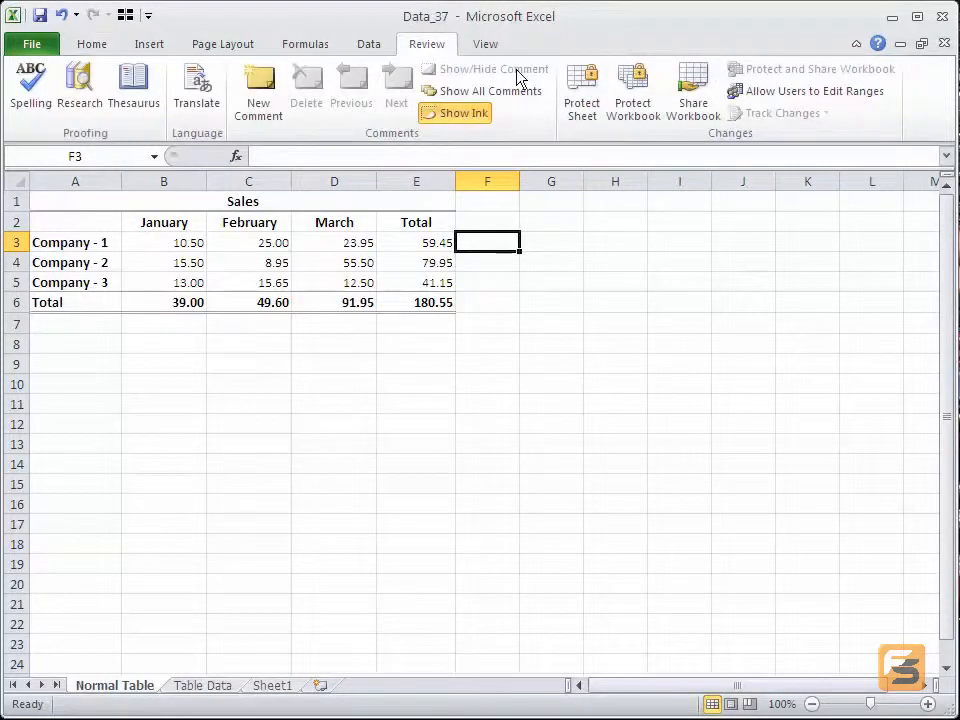
click(584, 104)
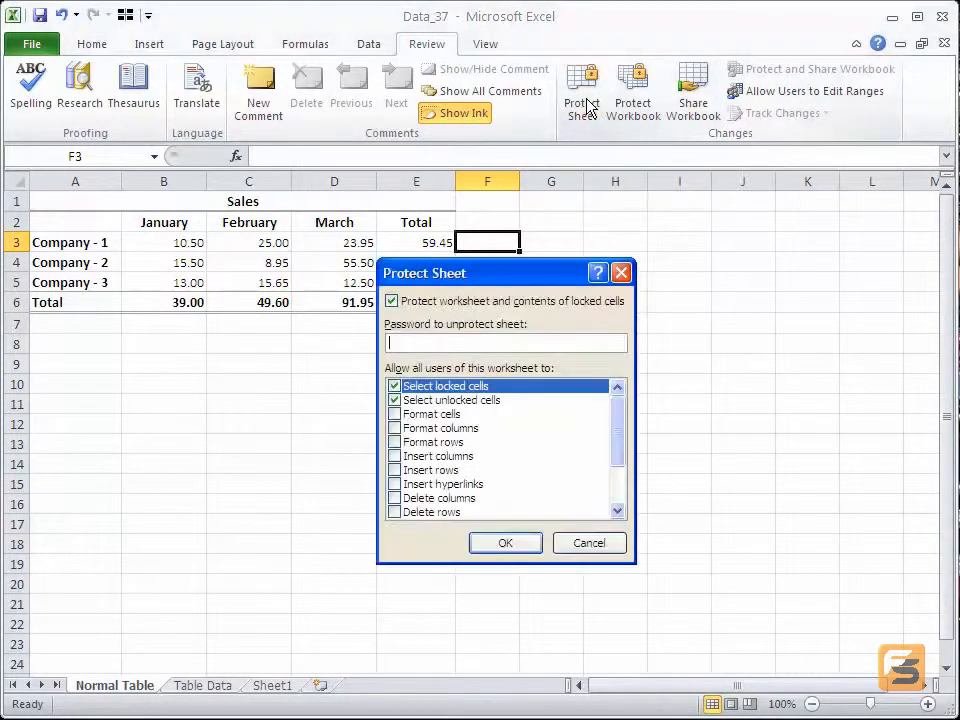
click(506, 542)
Try to edit the empty cell G5 and the sales figures in C4 and D5 on the protected sheet
double_click(527, 281)
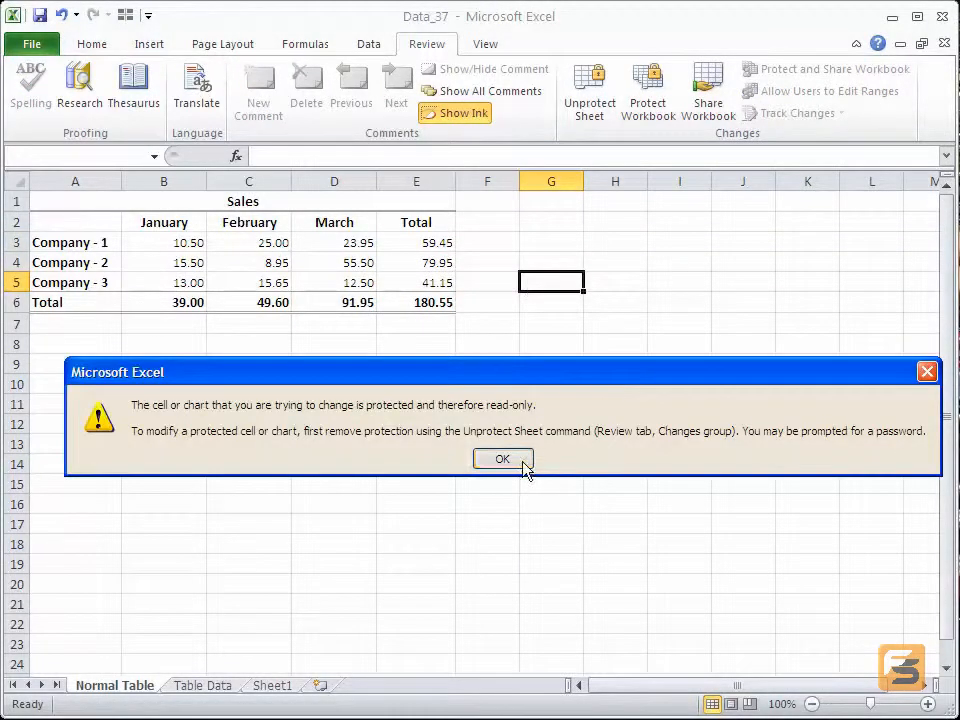
click(521, 461)
double_click(279, 261)
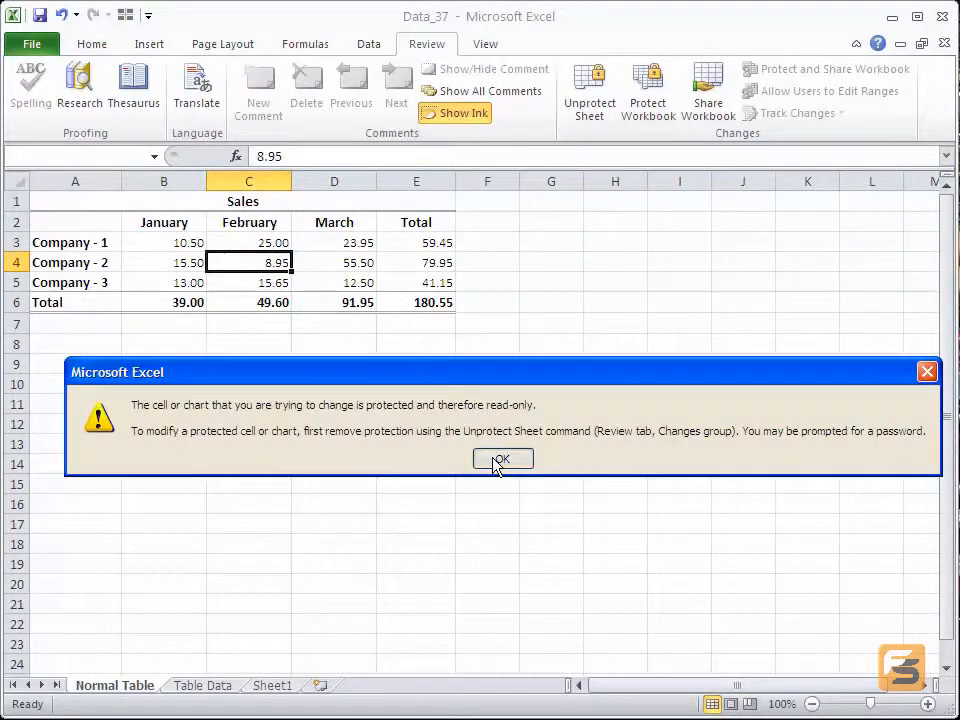
click(496, 458)
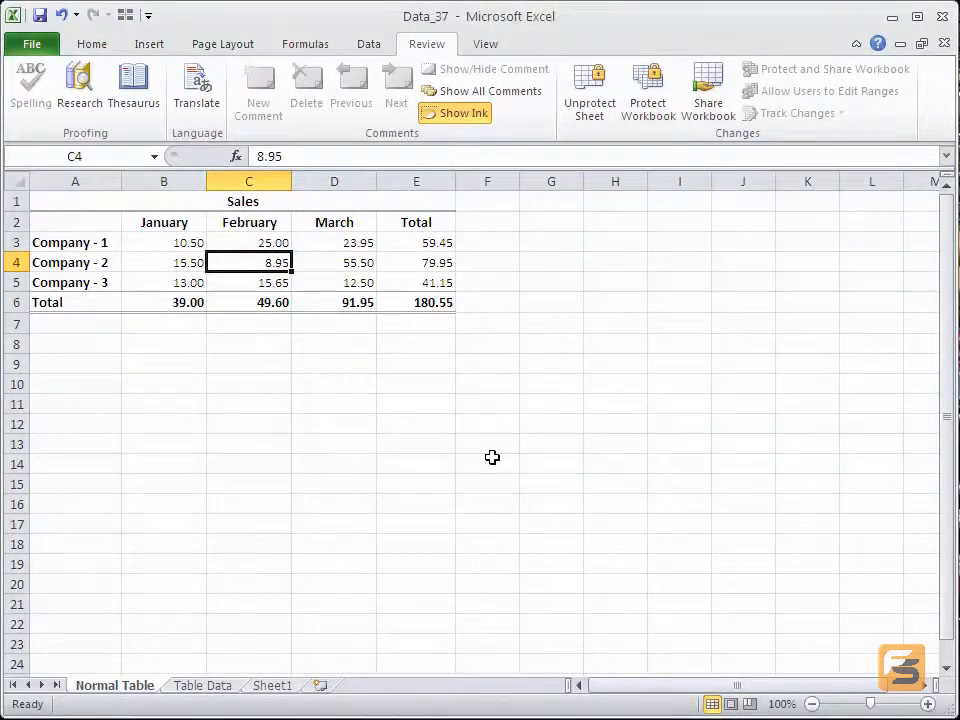
double_click(338, 281)
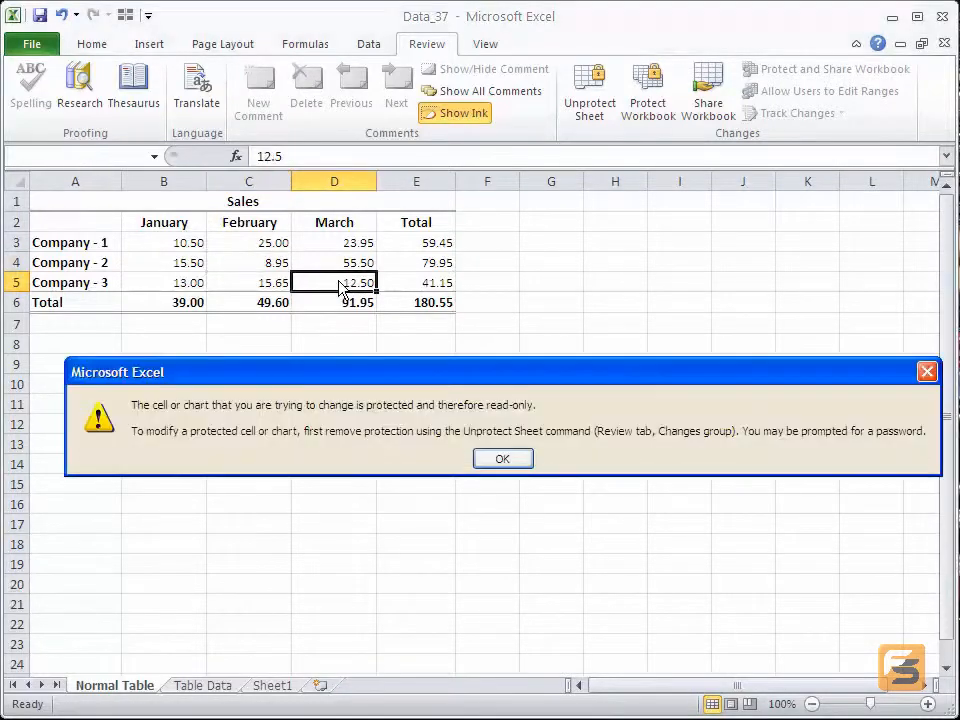
click(486, 463)
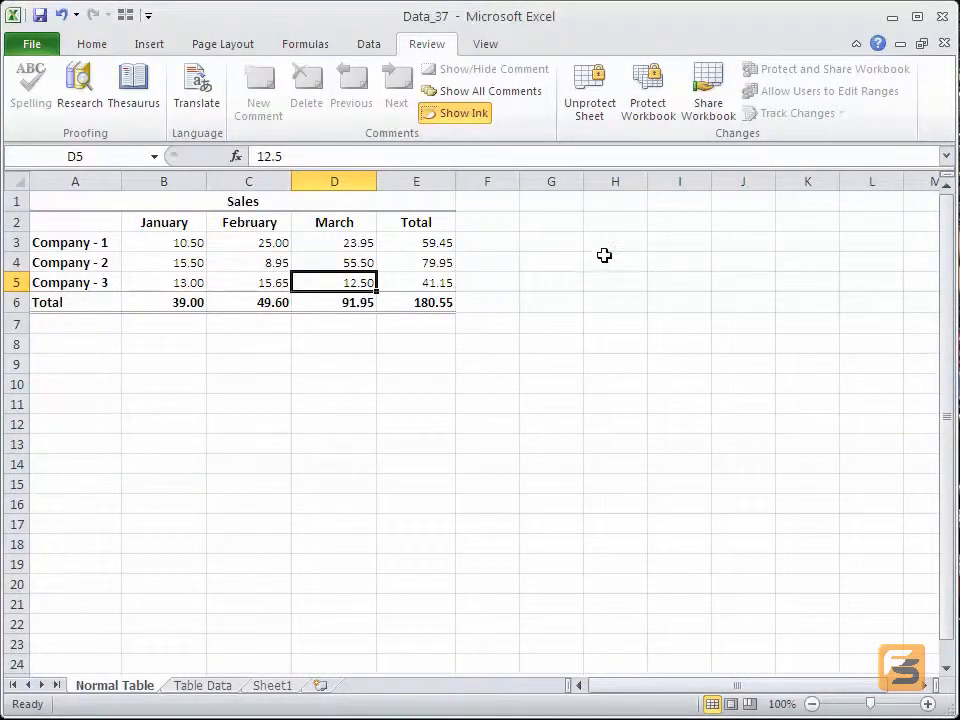
Unprotect the sheet and turn off the Locked protection option for the monthly sales figures in B3:D5
click(603, 110)
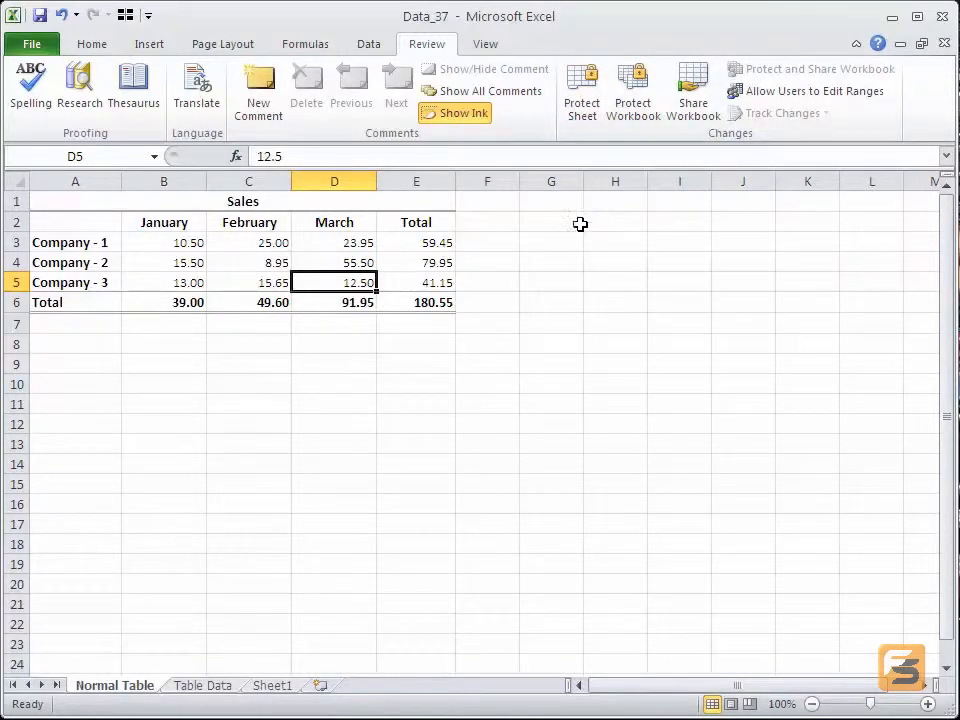
click(273, 339)
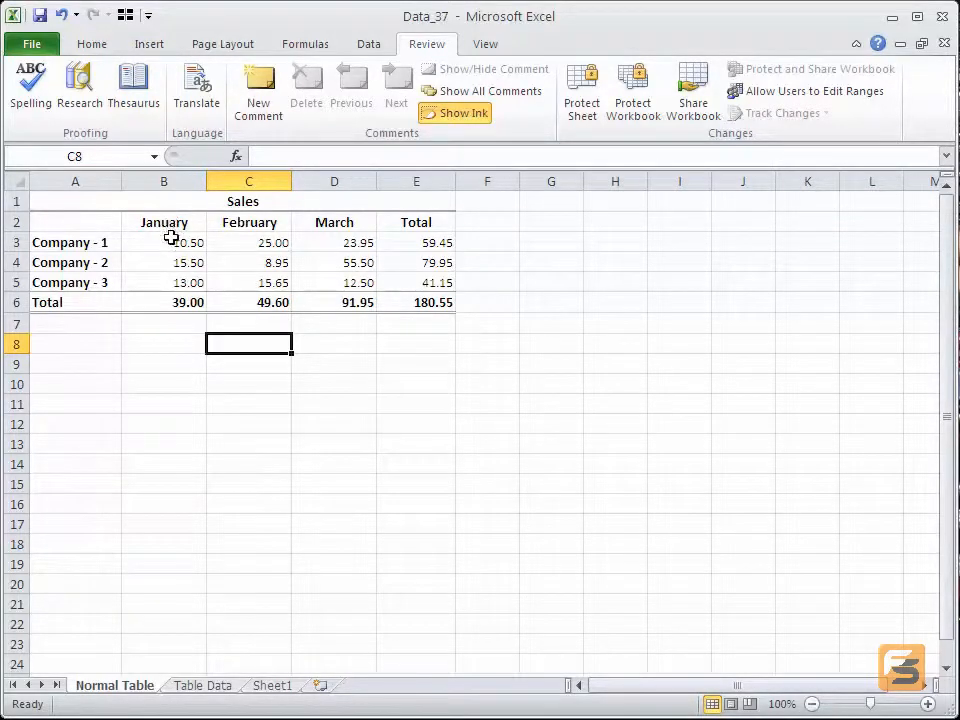
click(100, 46)
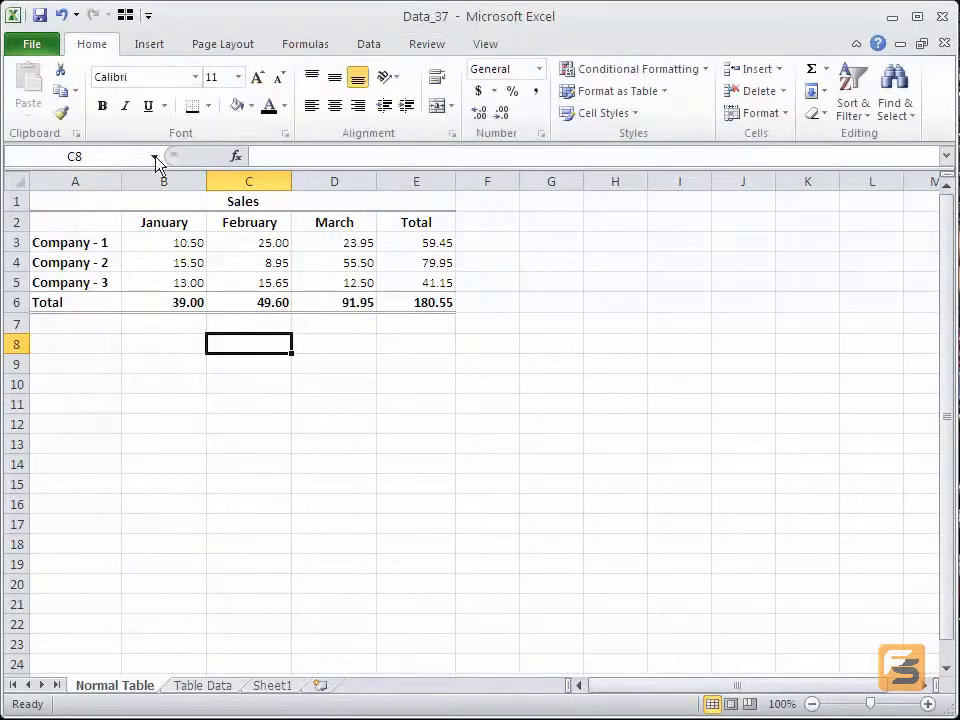
drag(182, 243, 369, 278)
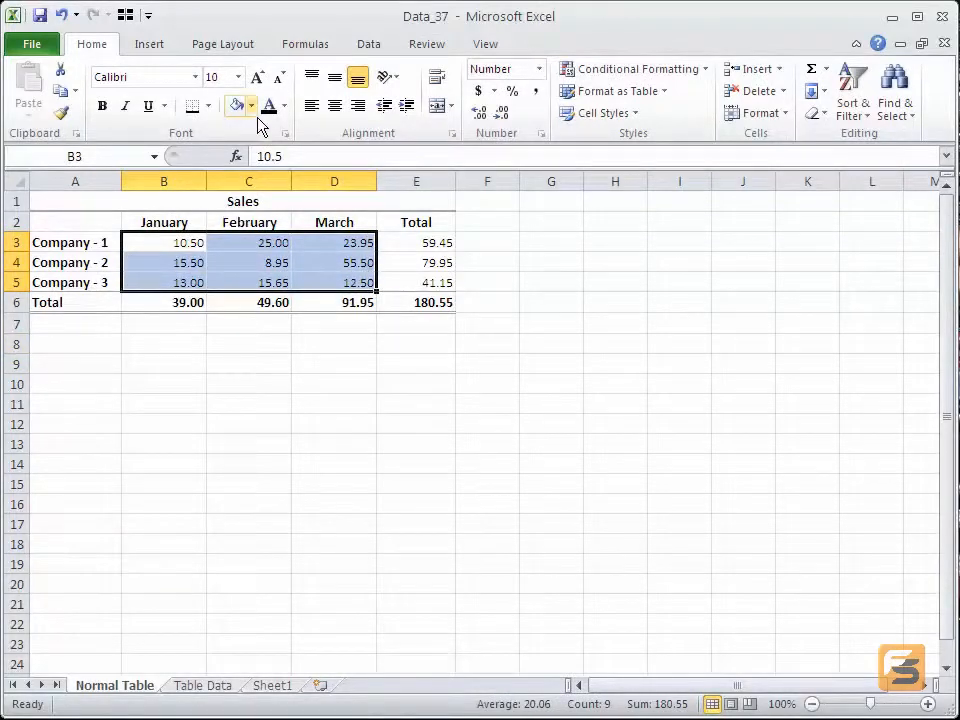
click(284, 134)
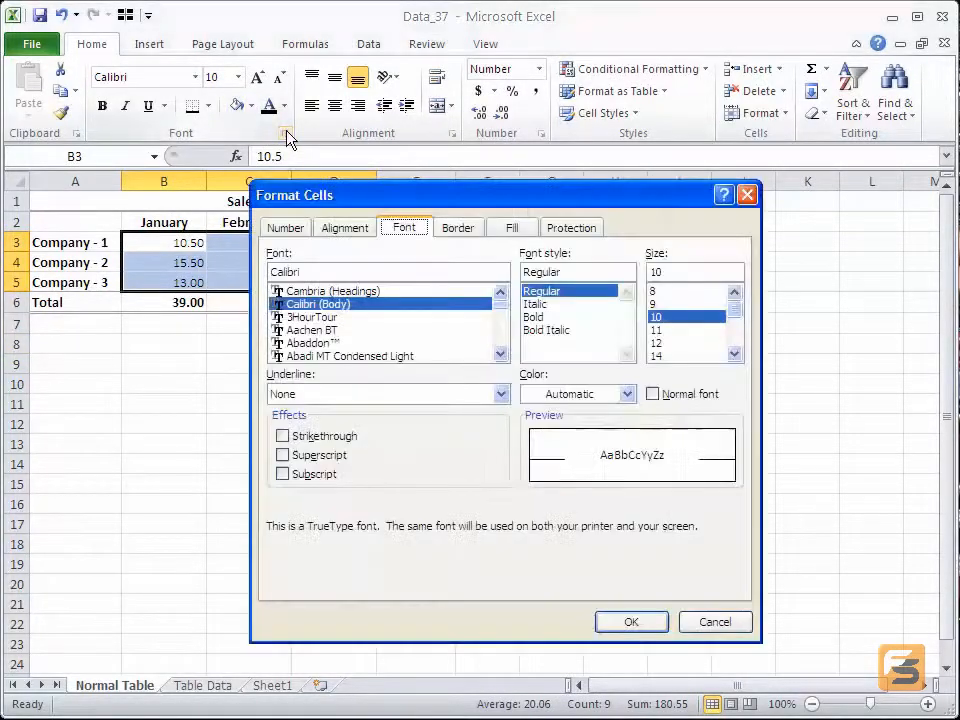
click(572, 232)
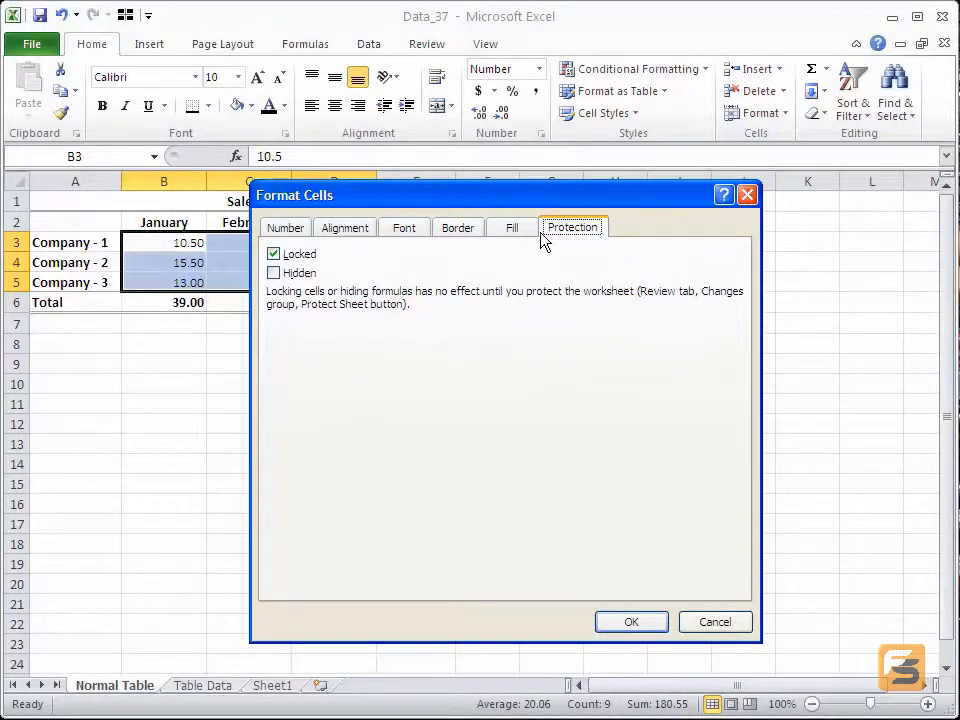
click(275, 257)
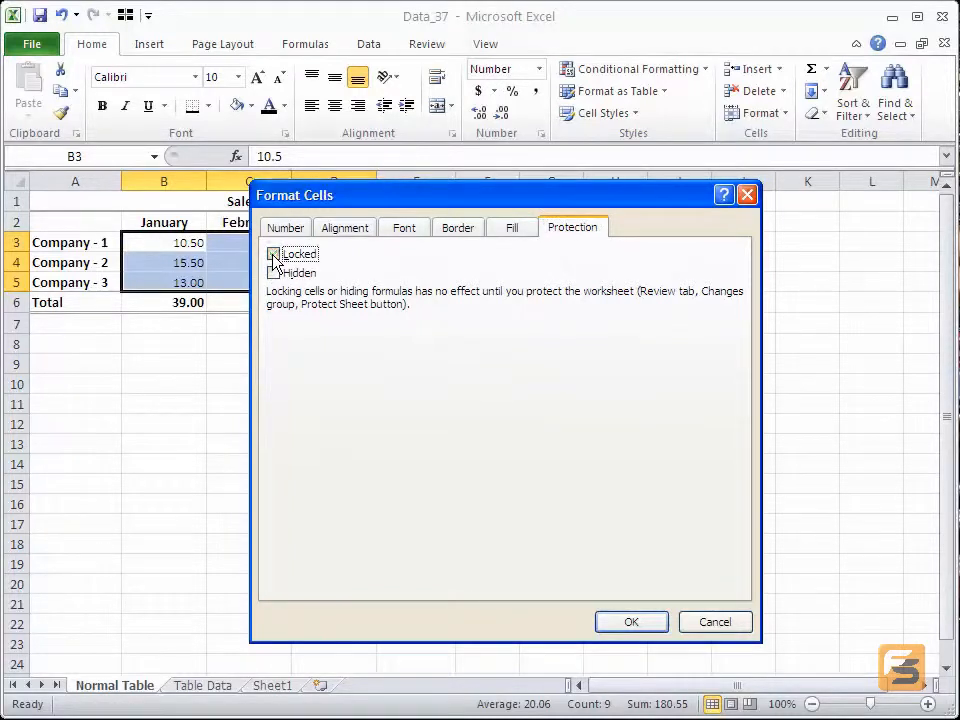
drag(590, 205, 588, 231)
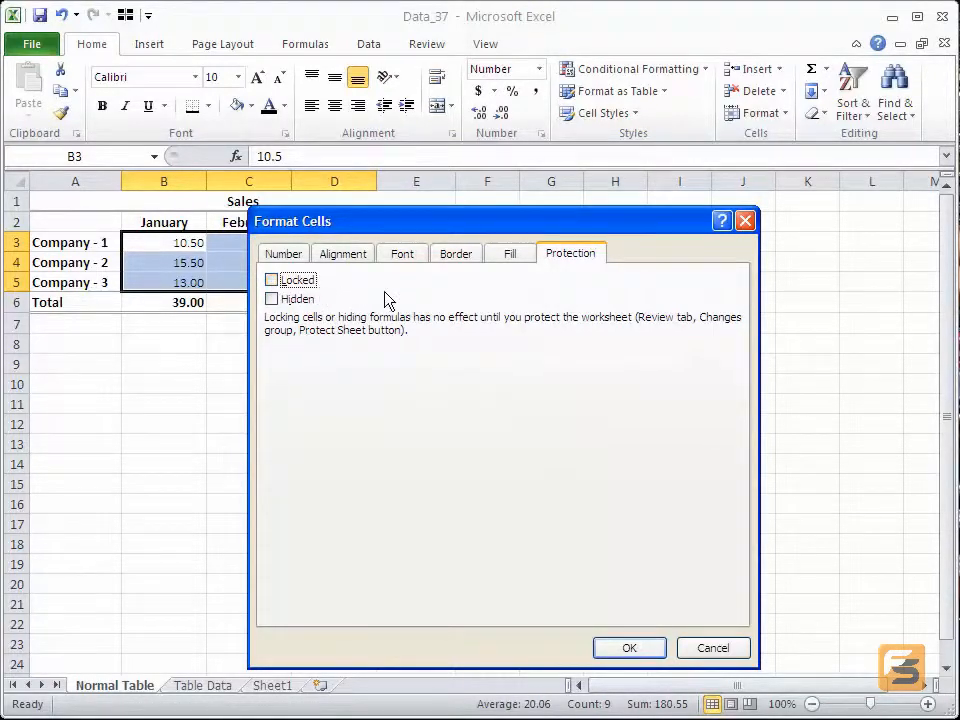
click(311, 287)
click(627, 647)
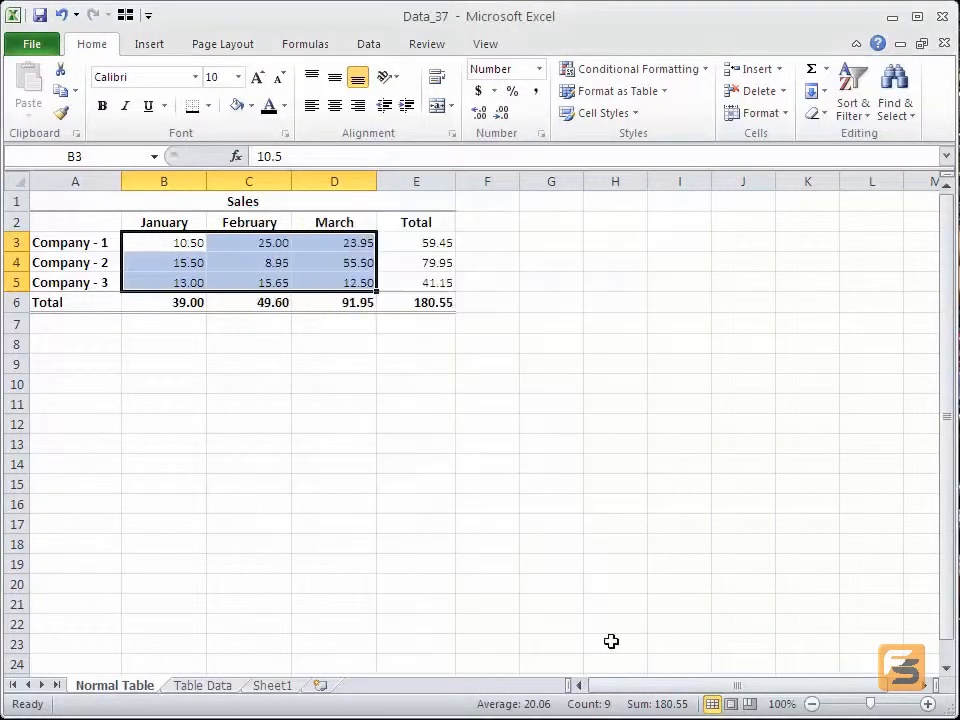
click(465, 401)
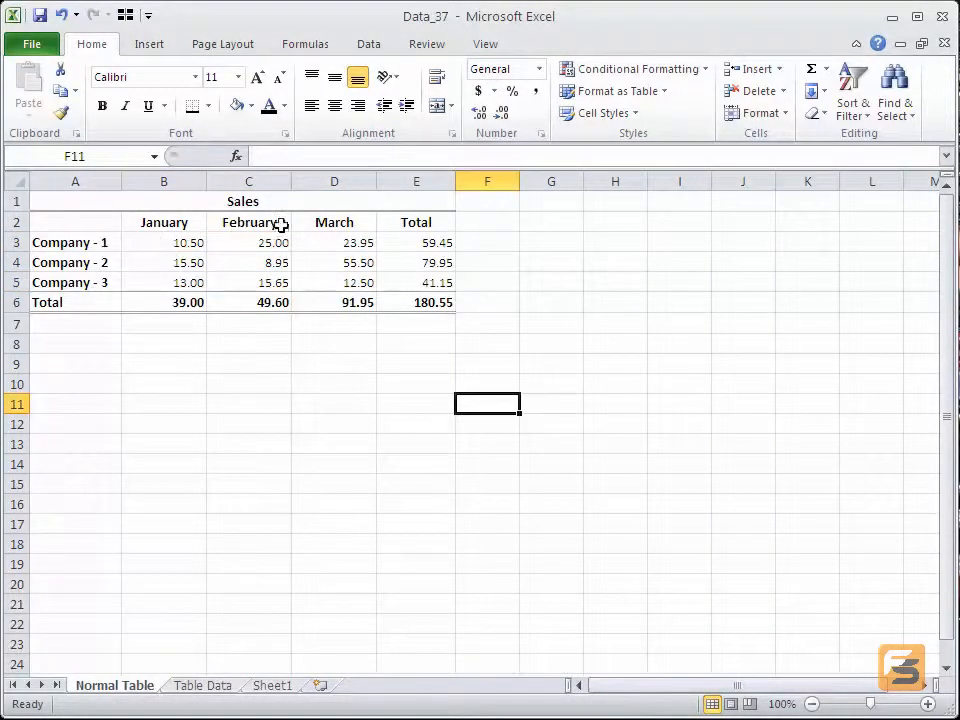
Protect the sheet again without a password, keeping the default user permissions
click(426, 42)
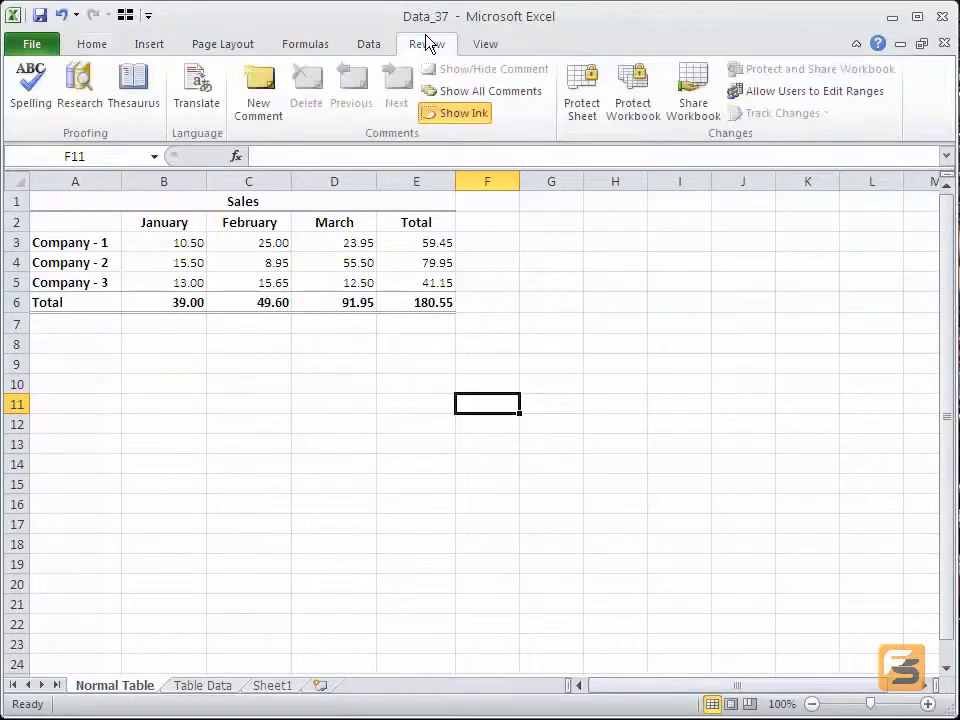
click(580, 100)
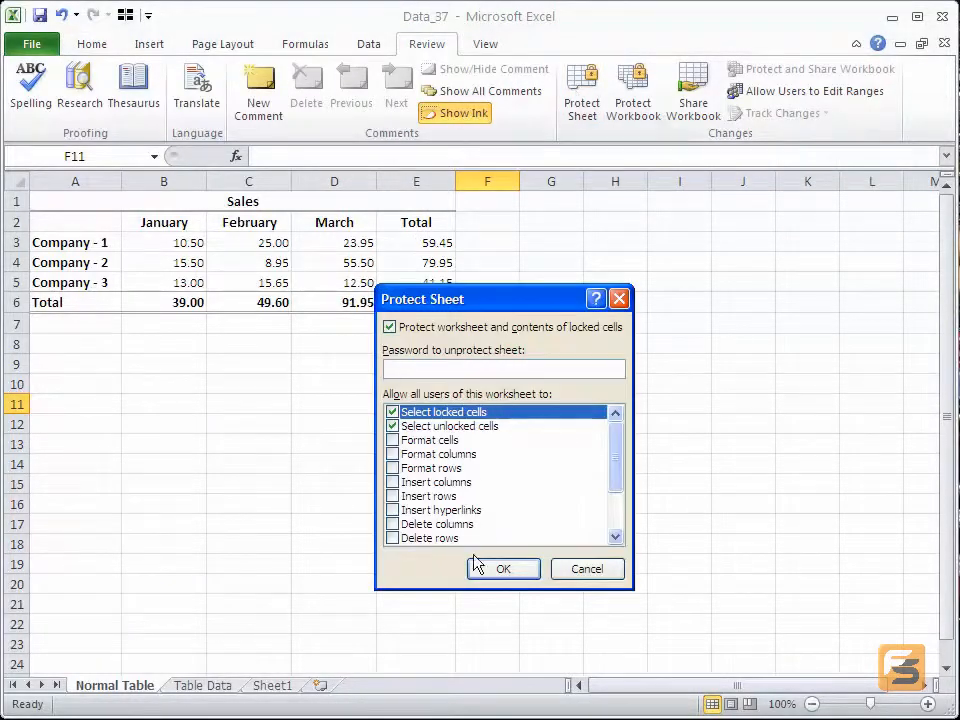
click(486, 568)
click(549, 381)
key(ctrl+Up)
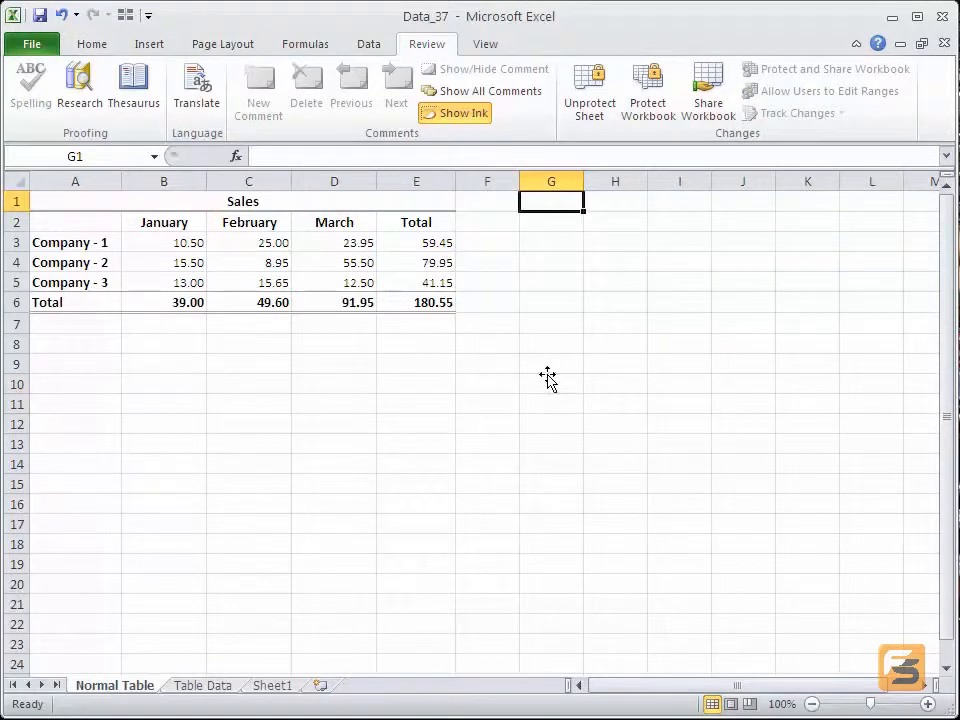
click(537, 400)
key(ctrl+Up)
Set Company - 1's February sales in cell C3 to 35
click(266, 246)
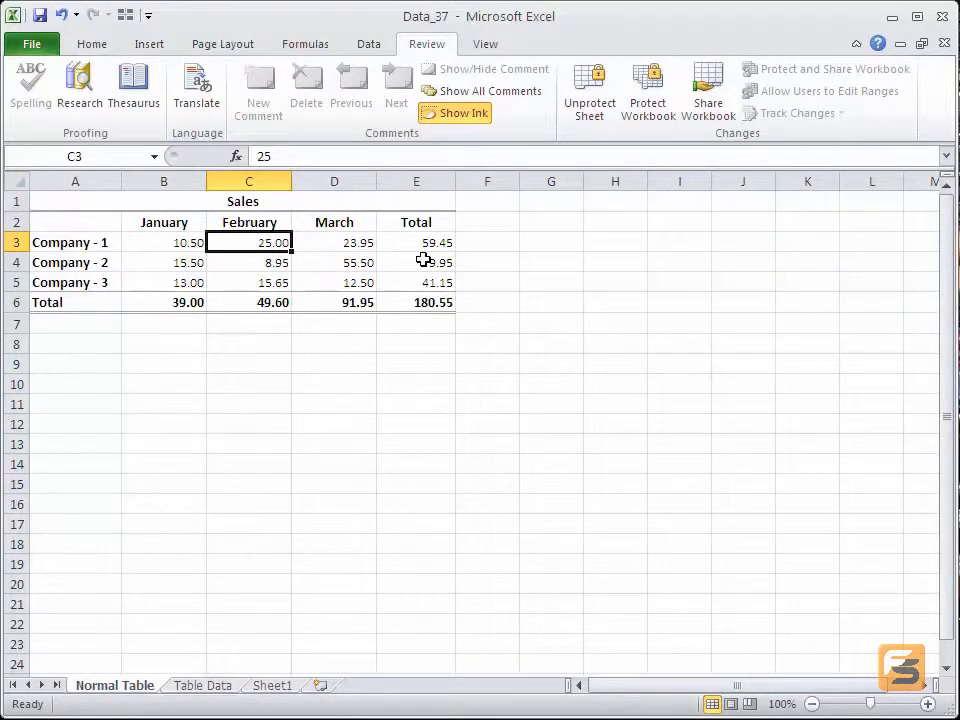
text(35)
key(Return)
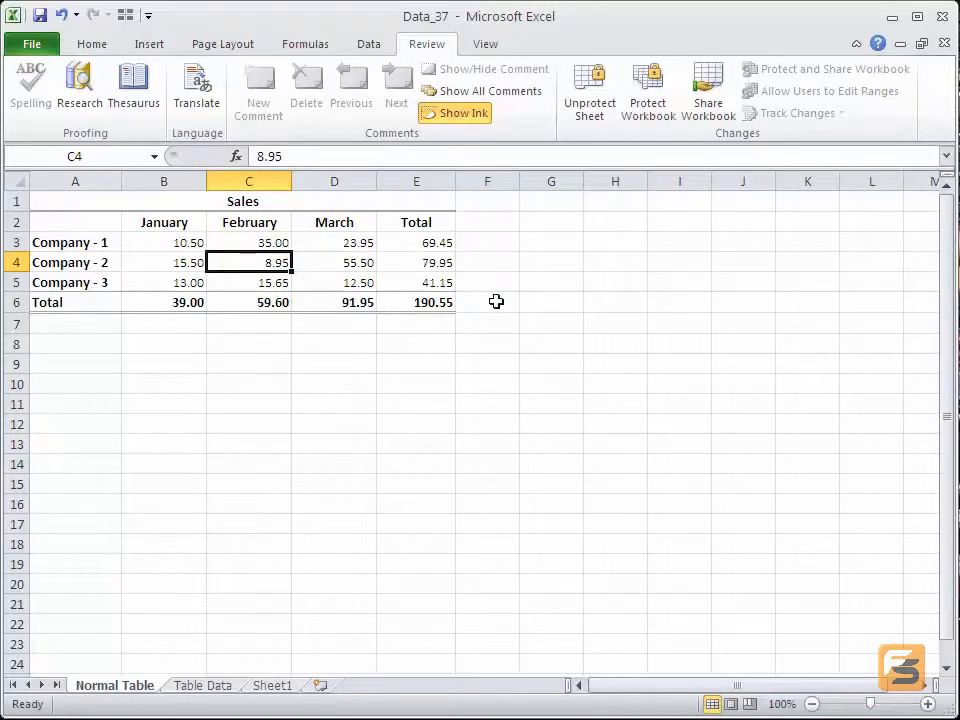
Try to edit the empty locked cell E12 below the table
click(546, 345)
click(421, 425)
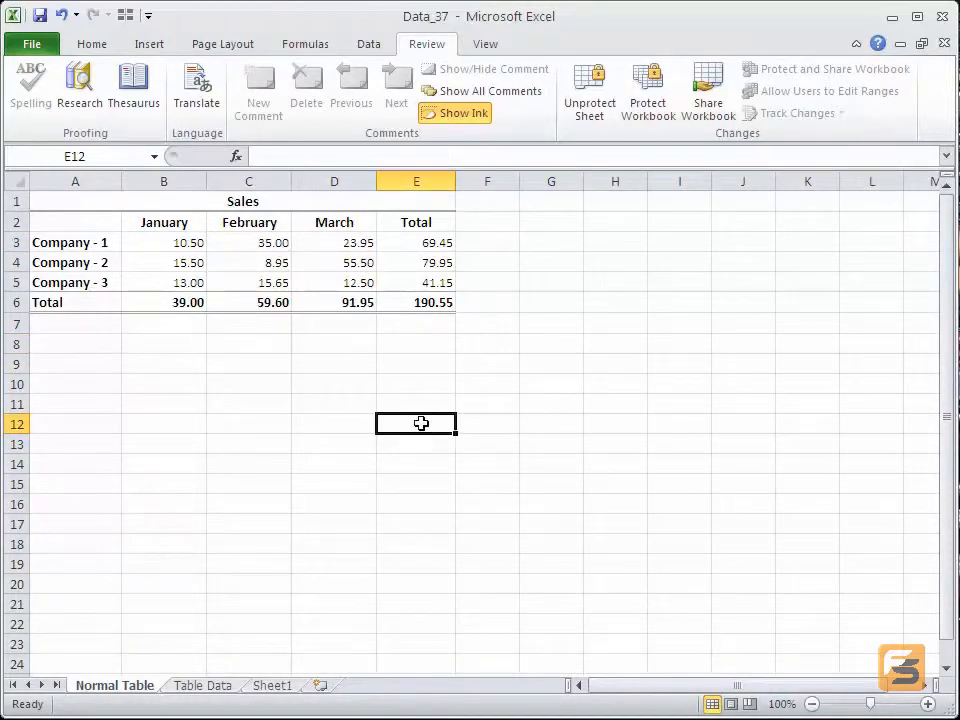
double_click(421, 424)
click(500, 456)
click(232, 347)
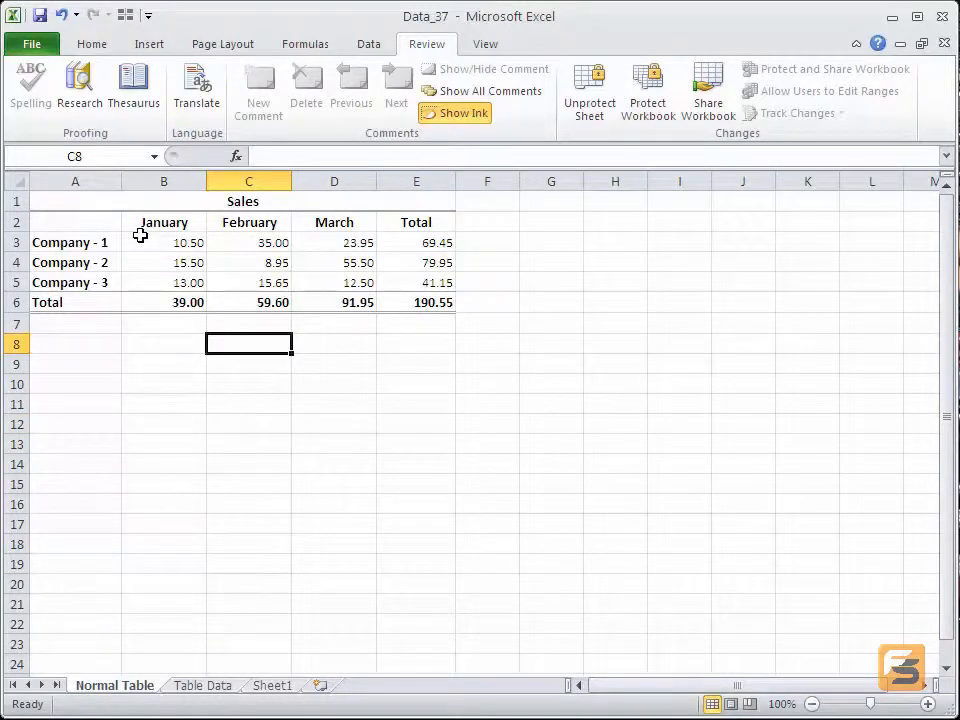
Select the unlocked sales figures in B3:D5 and remove the sheet protection so they can be formatted
drag(141, 238, 360, 281)
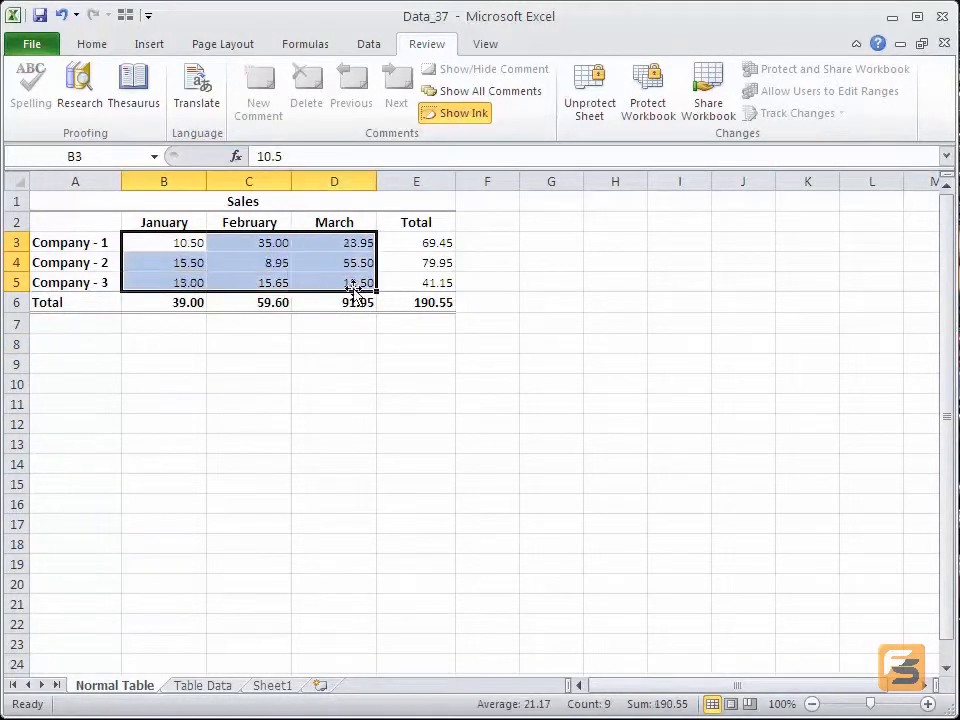
click(88, 44)
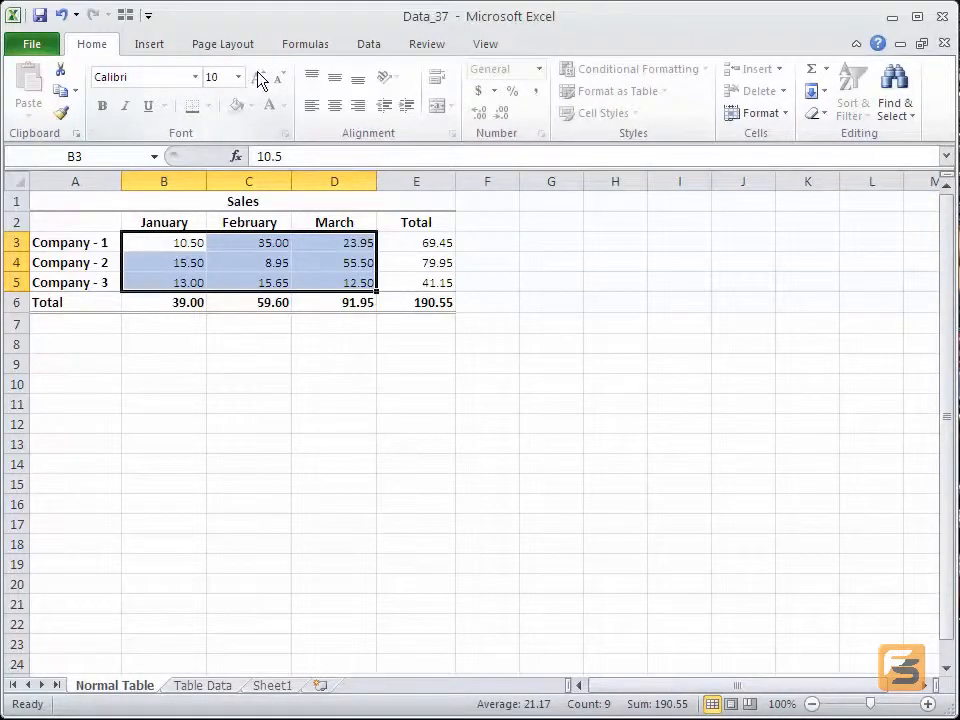
click(428, 44)
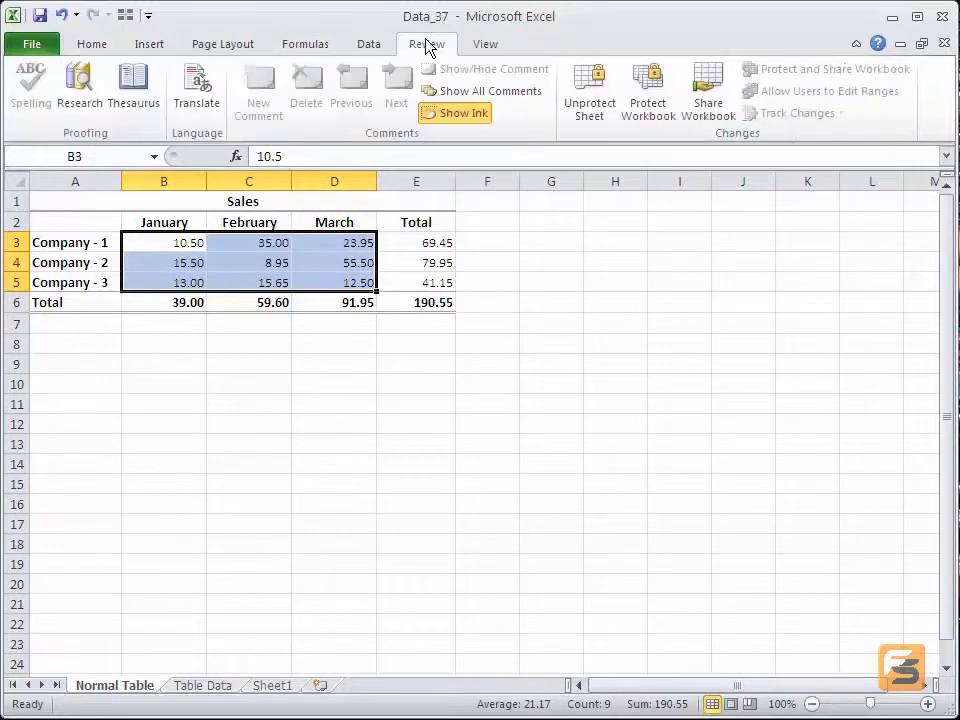
click(604, 99)
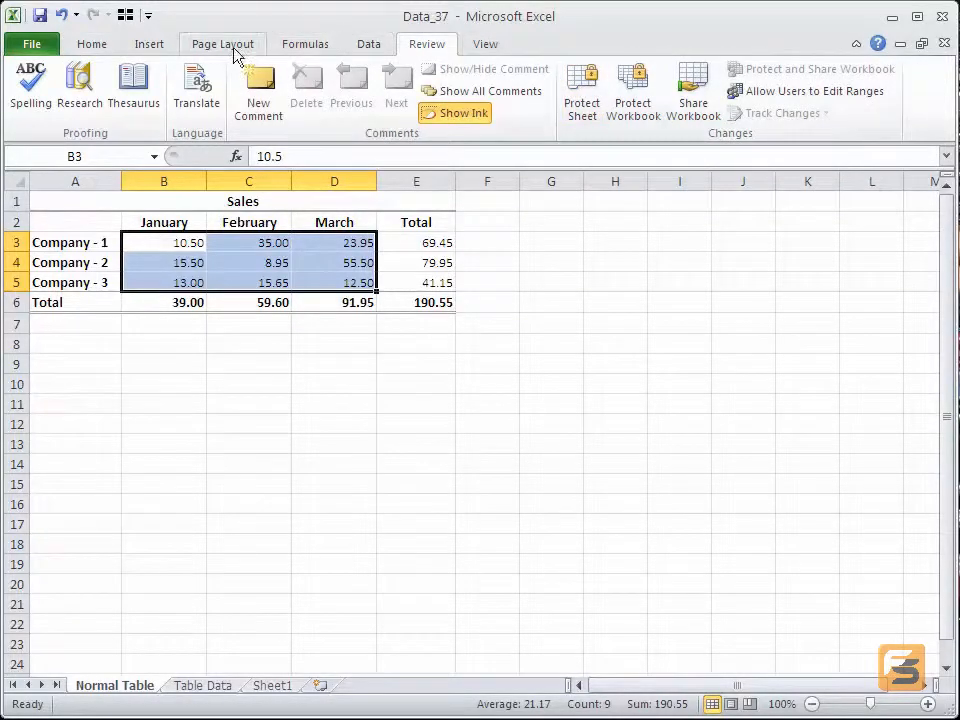
Apply a gray theme fill color to the selected sales figures in B3:D5
click(80, 50)
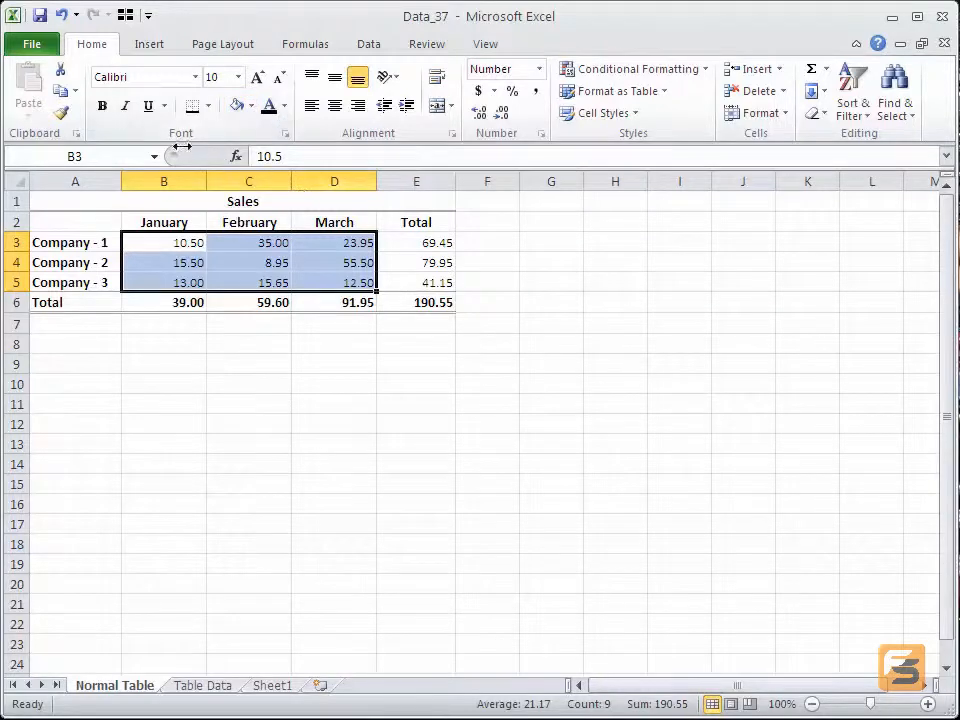
click(251, 105)
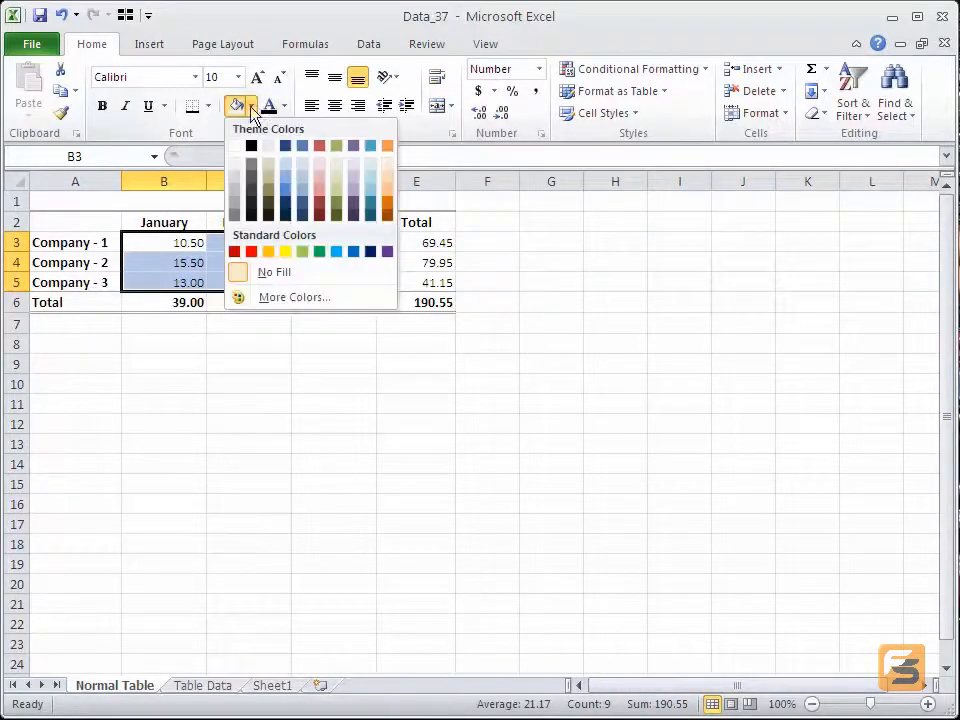
click(235, 188)
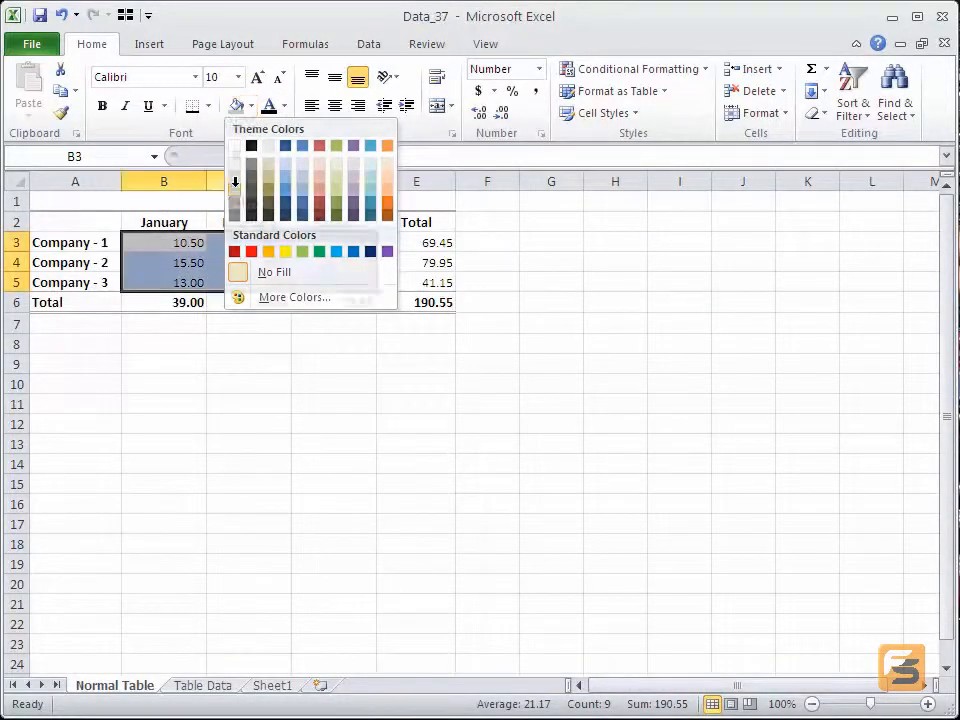
click(334, 322)
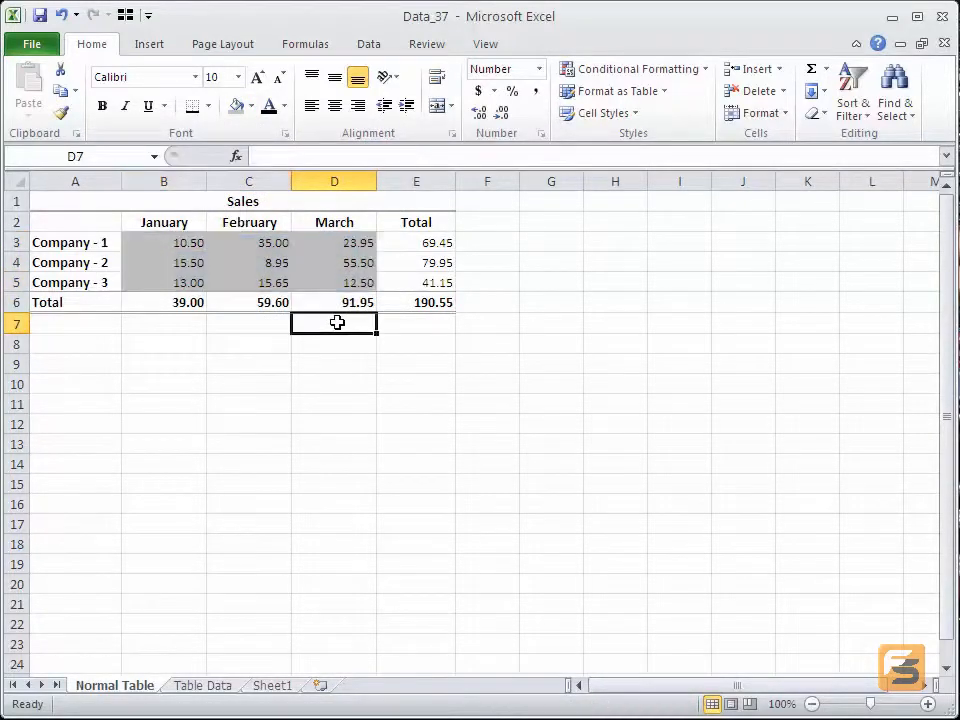
Apply a light gray theme fill color to the Total column cells E2:E6
drag(140, 240, 350, 281)
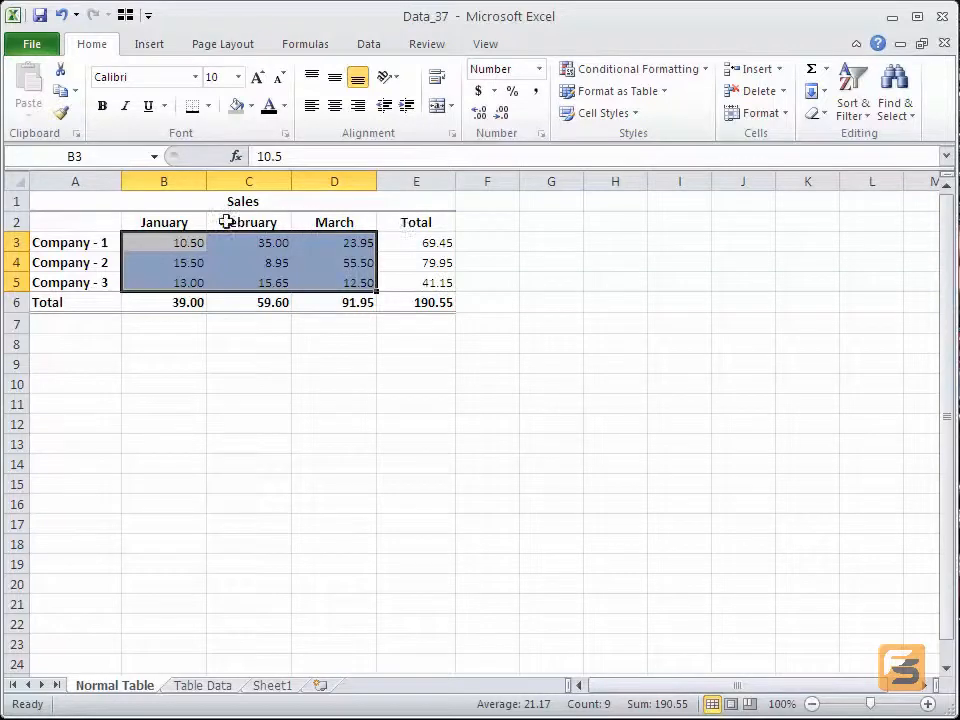
click(187, 221)
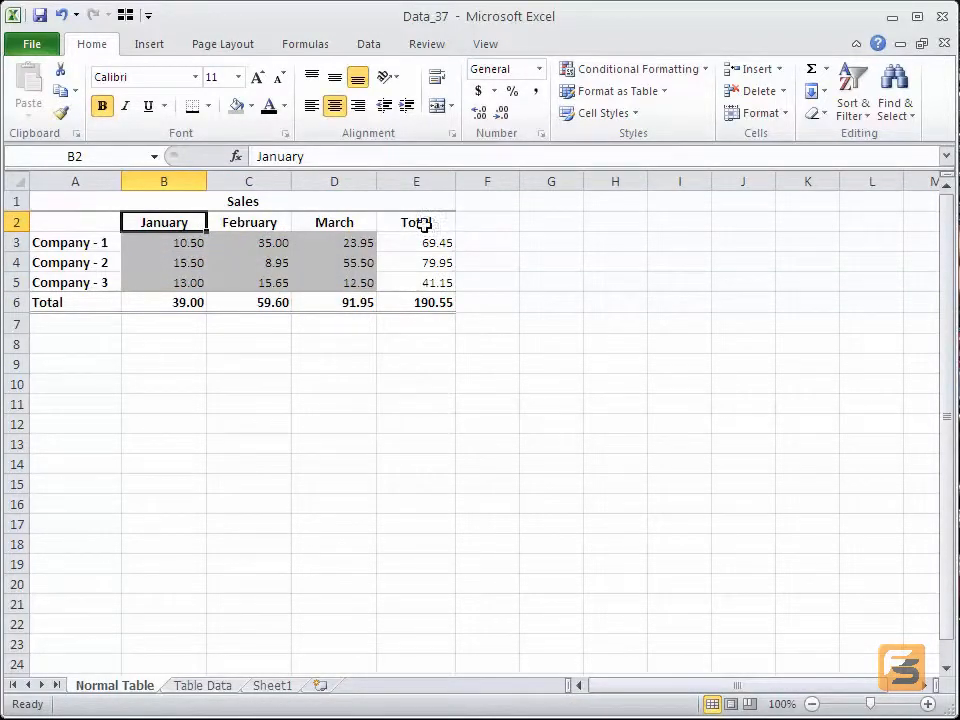
drag(414, 223, 428, 298)
click(252, 106)
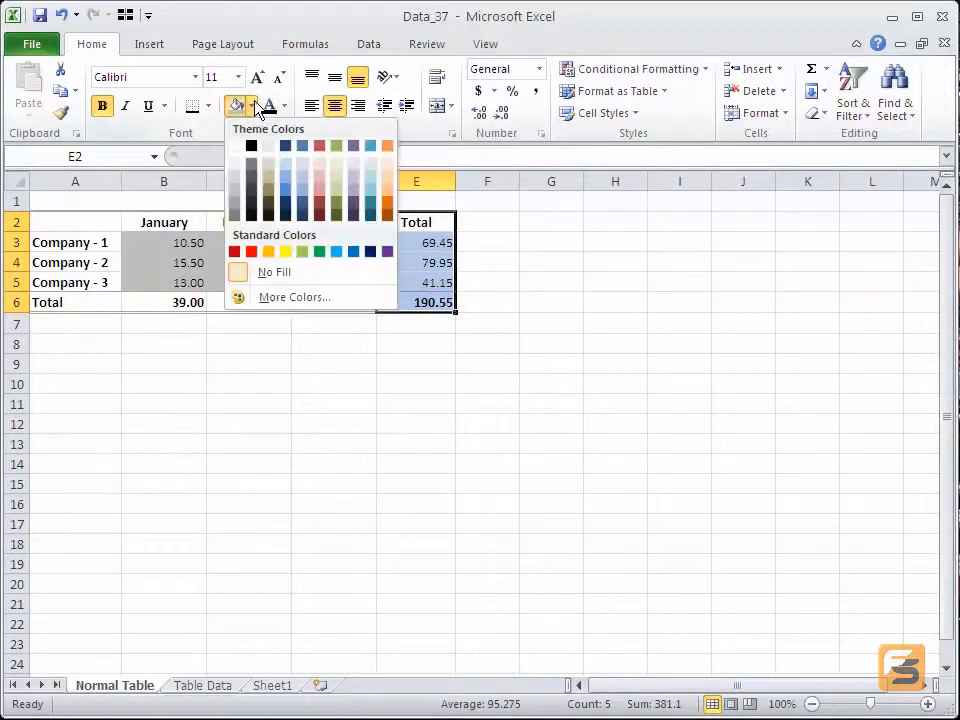
click(236, 169)
Apply the same light gray fill to the Total row cells A6:D6 and the company label cells A2:A6
drag(80, 302, 345, 300)
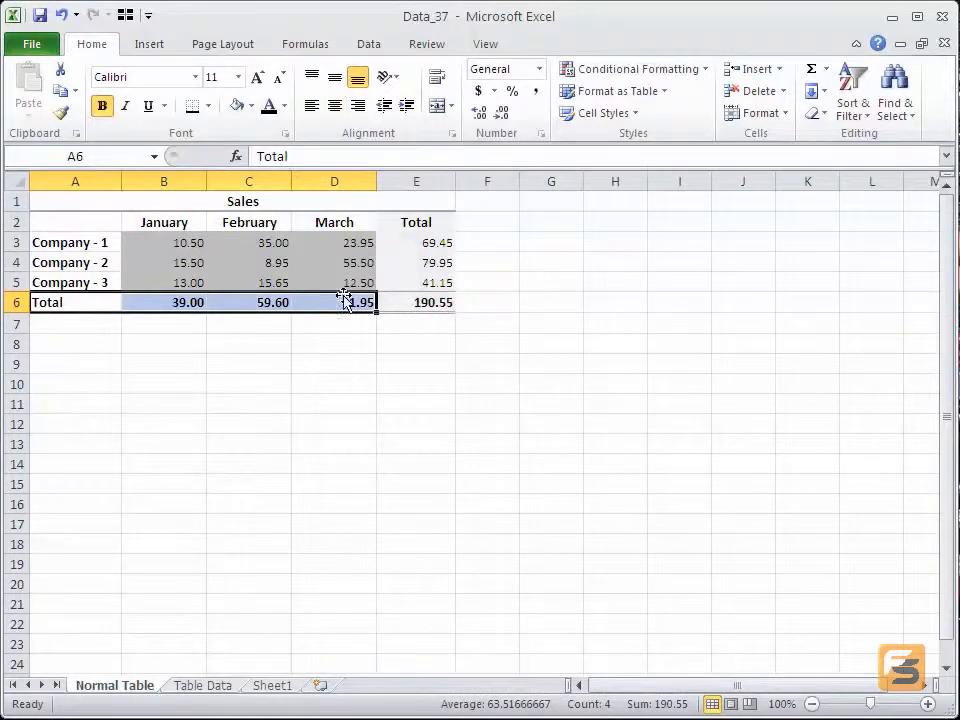
click(73, 302)
drag(73, 302, 81, 228)
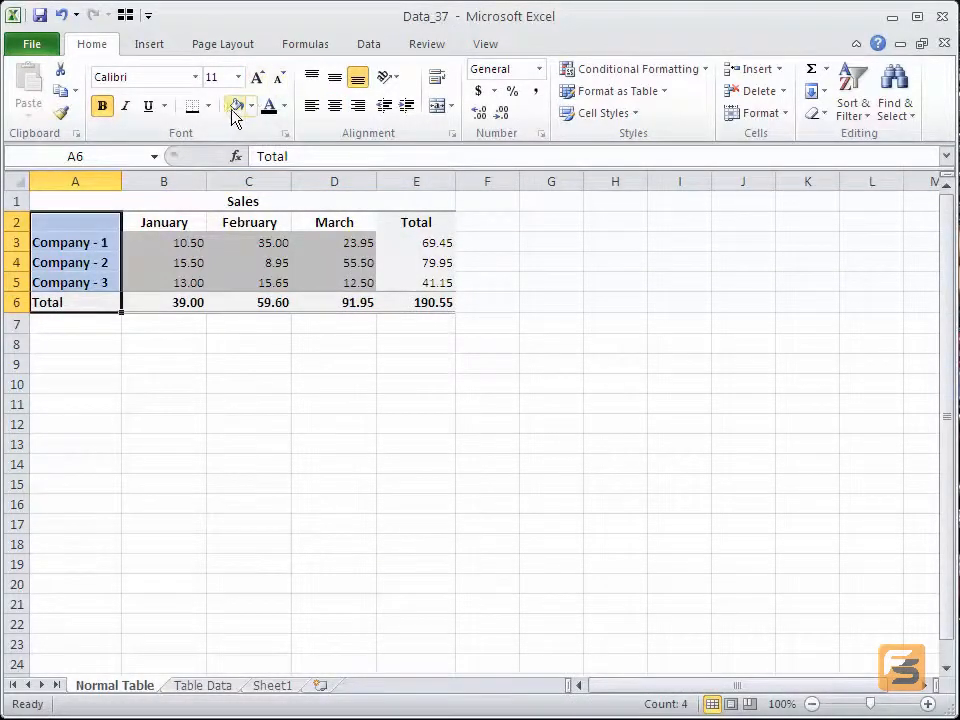
Apply the same light gray fill to the merged Sales title in row 1 and the month headers in B2:D2
click(79, 199)
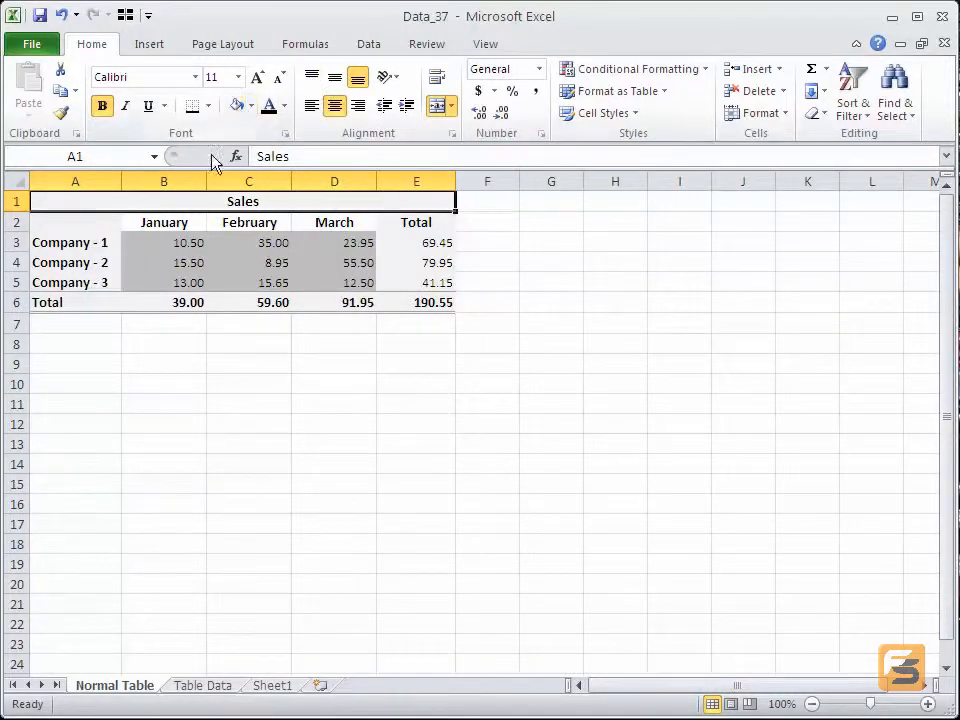
drag(158, 227, 300, 223)
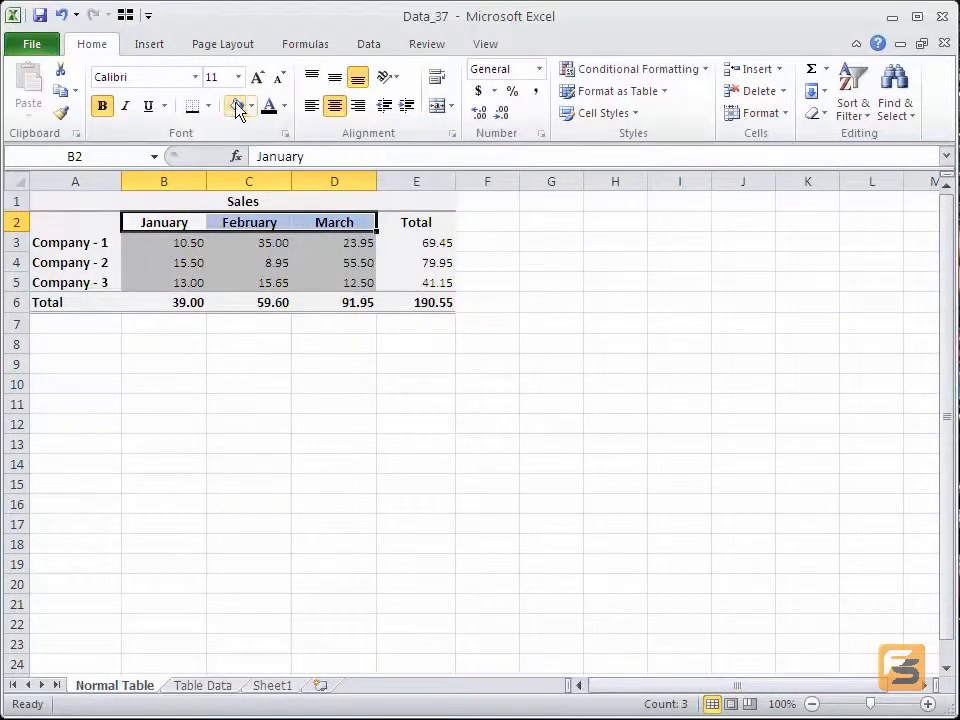
click(425, 243)
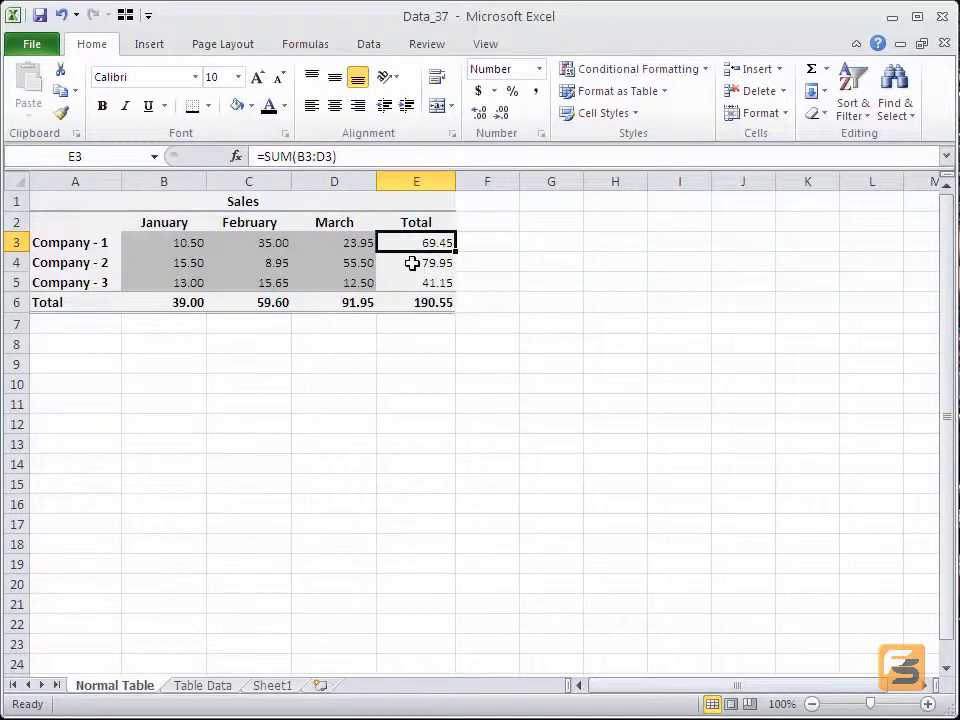
click(506, 238)
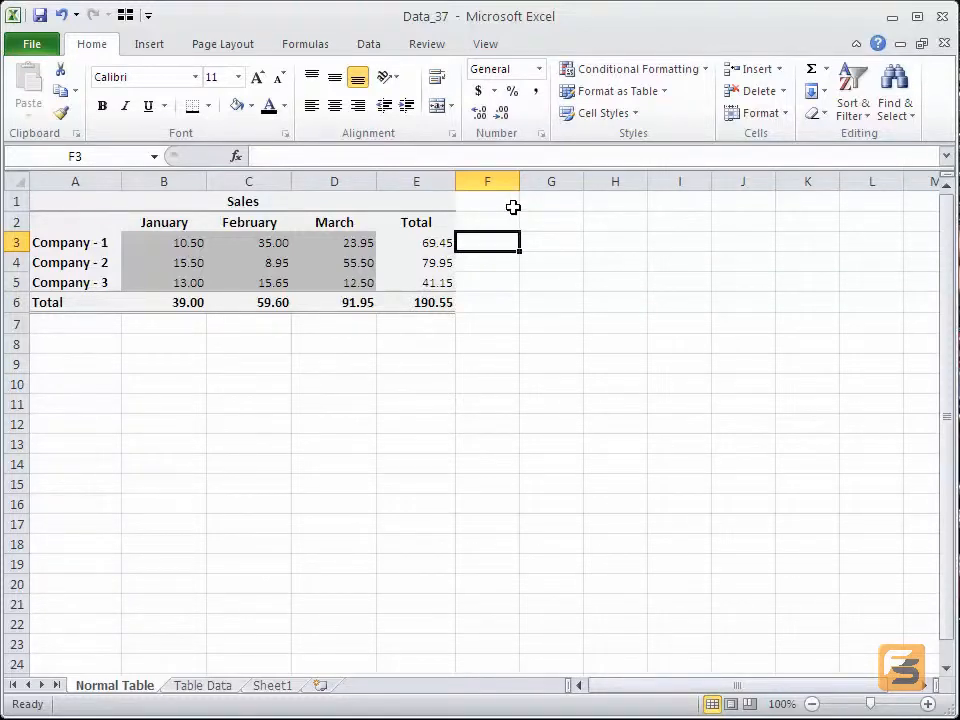
Protect the sheet without a password, allowing users to format cells in addition to selecting locked and unlocked cells
click(424, 46)
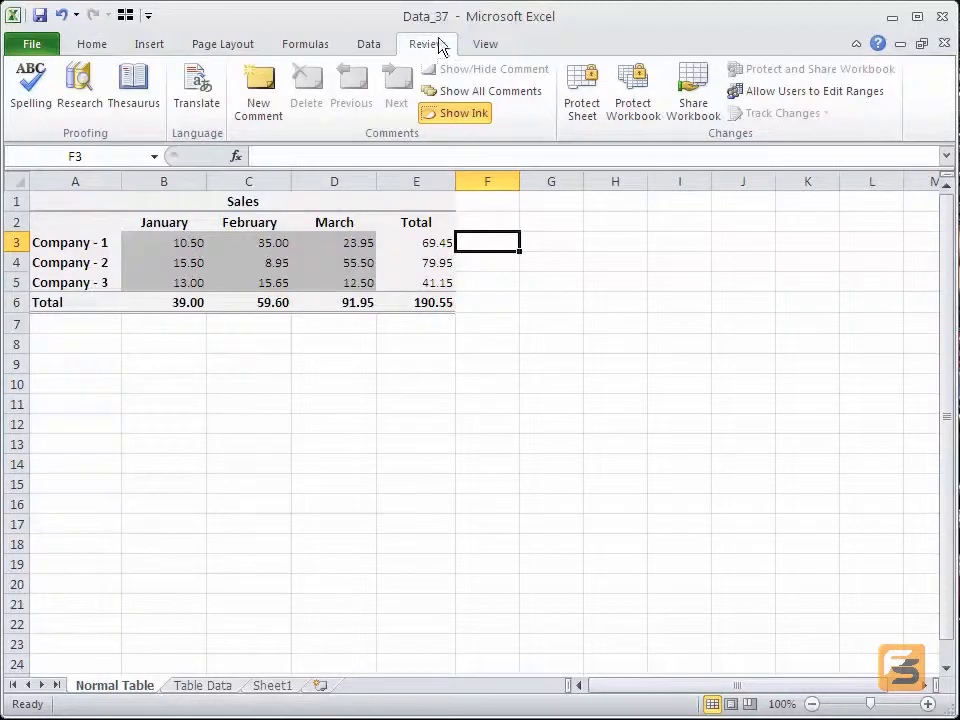
click(581, 100)
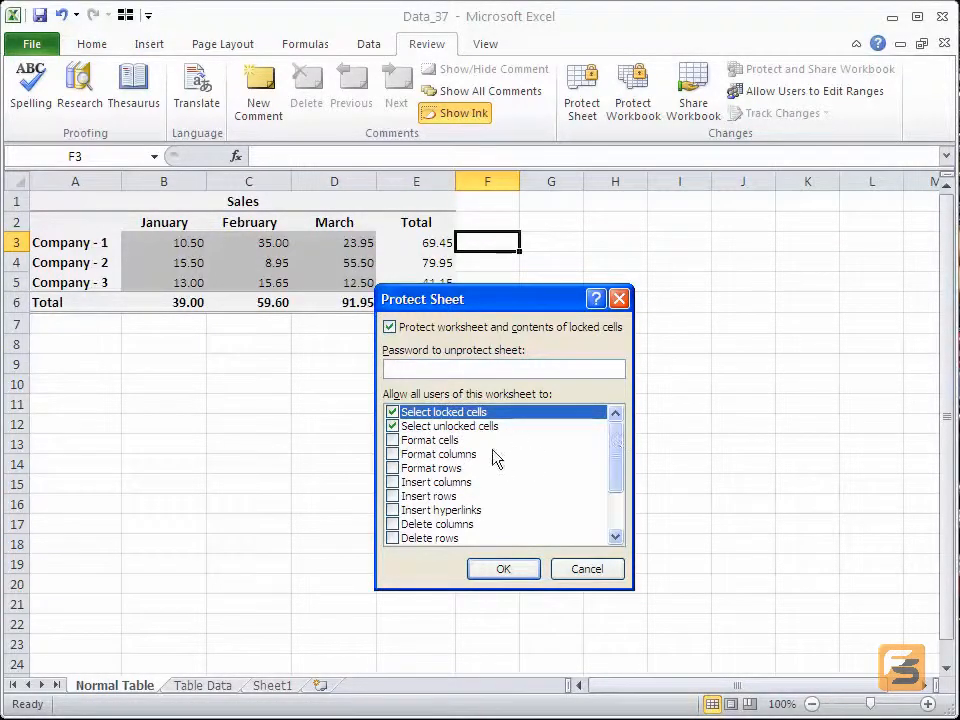
click(396, 440)
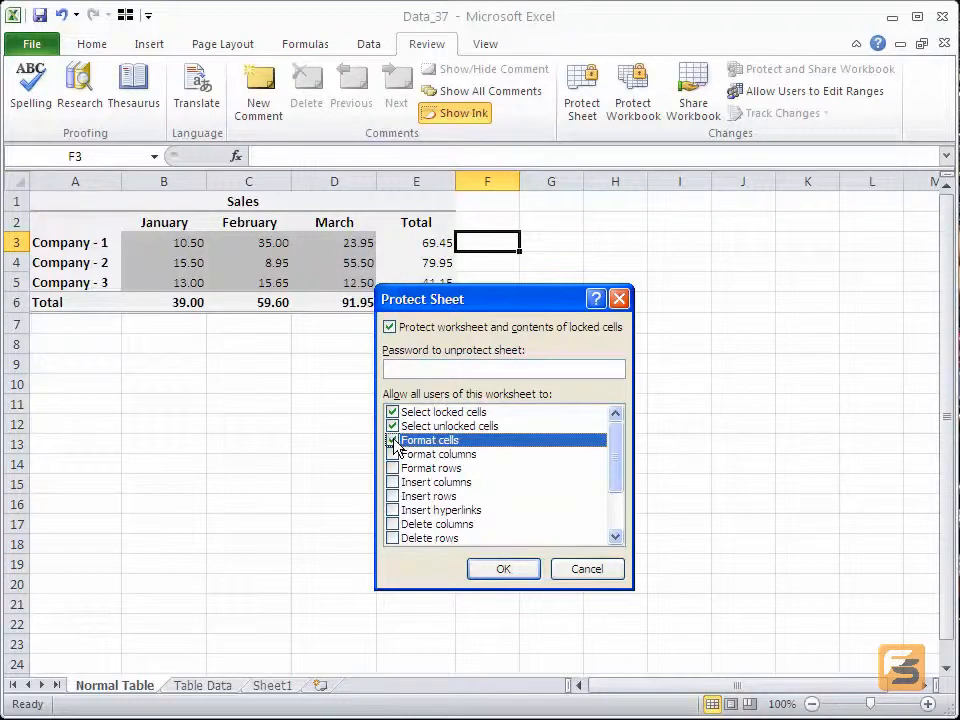
mouse_move(613, 446)
mouse_down()
mouse_move(616, 505)
mouse_move(622, 428)
mouse_up()
scroll(619, 492, down, 2)
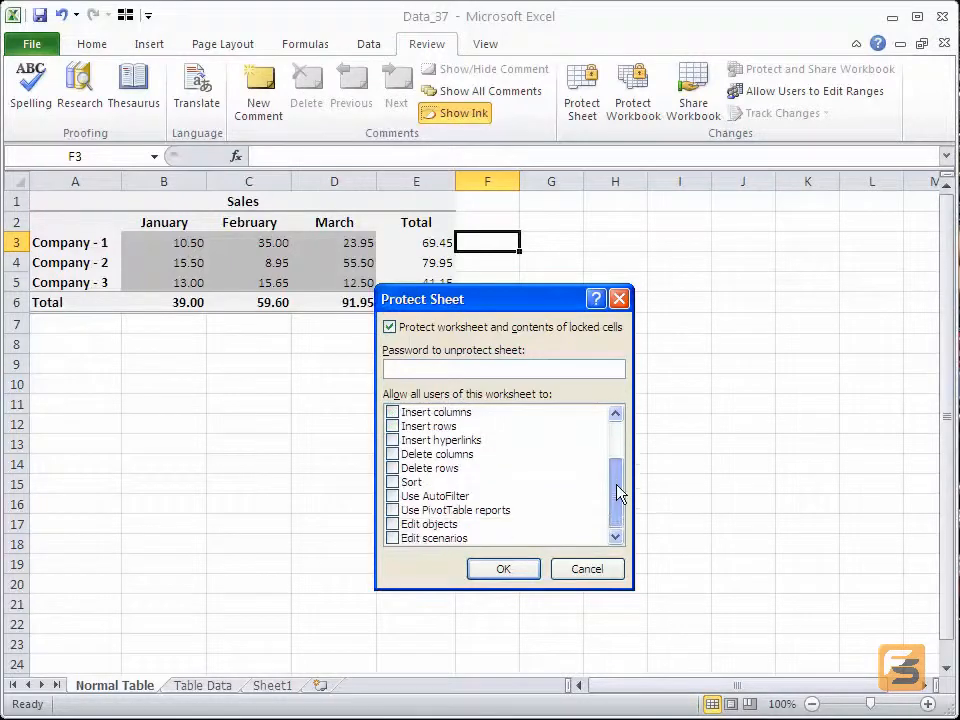
click(520, 568)
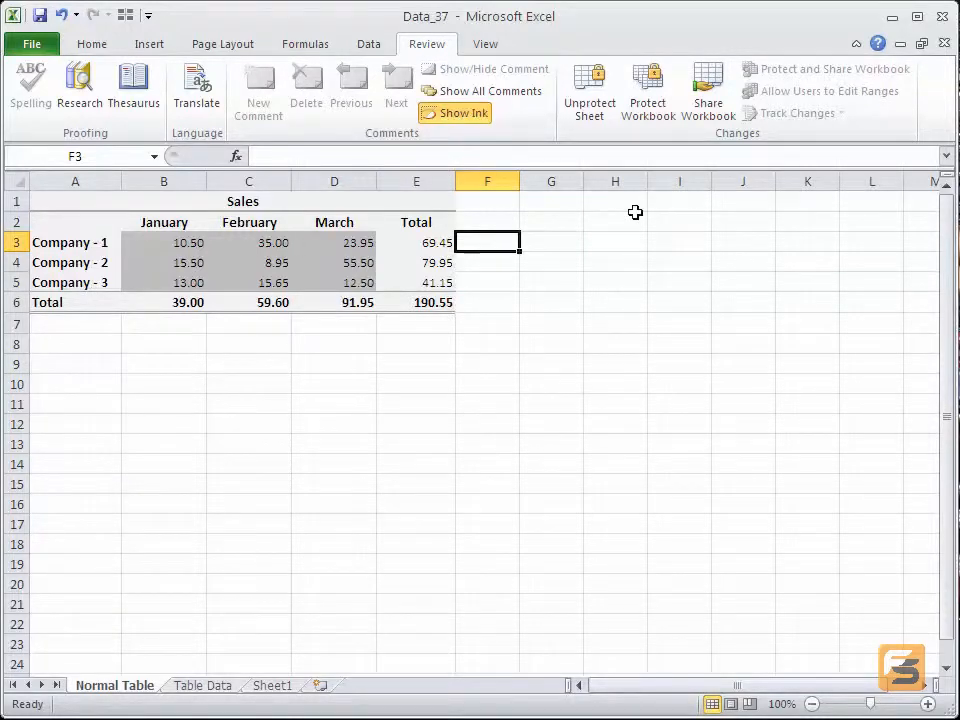
View the workbook protection options for structure and windows without applying them
click(653, 104)
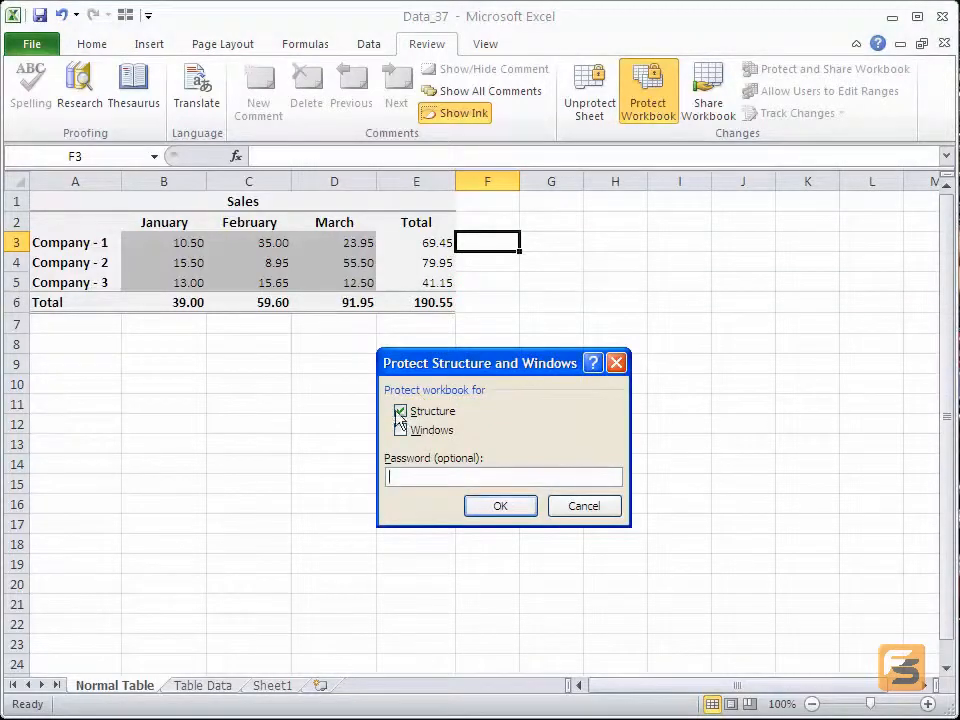
click(568, 506)
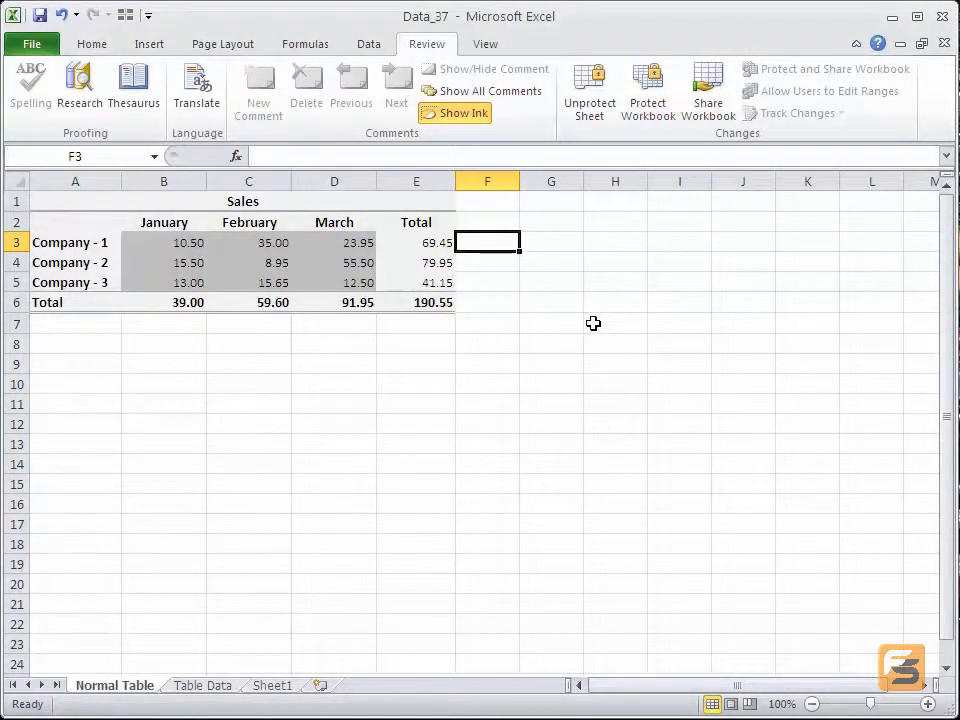